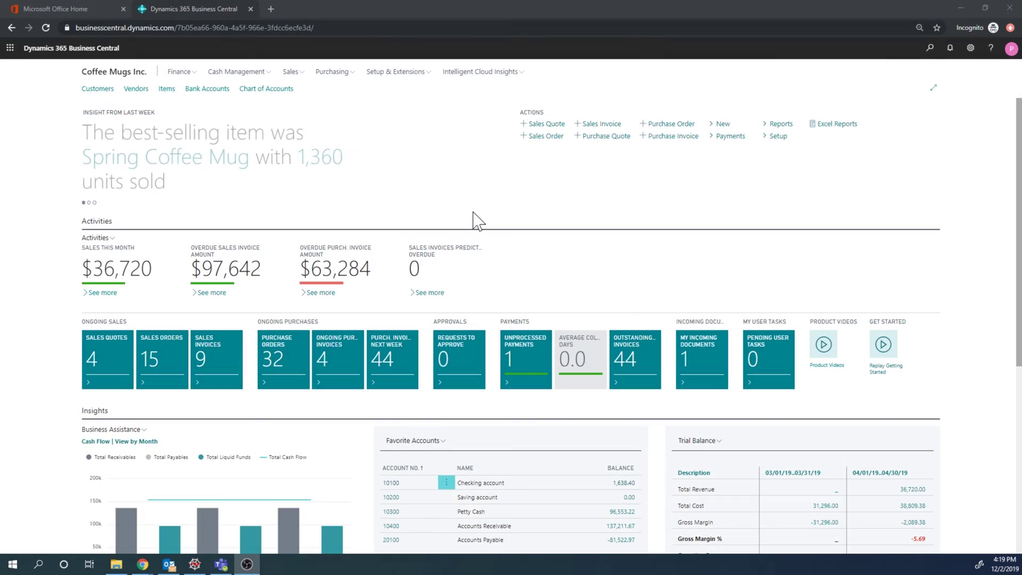
Open salesperson PS's Task List from the Salespeople/Purchasers card's Navigate menu.
left_click(930, 48)
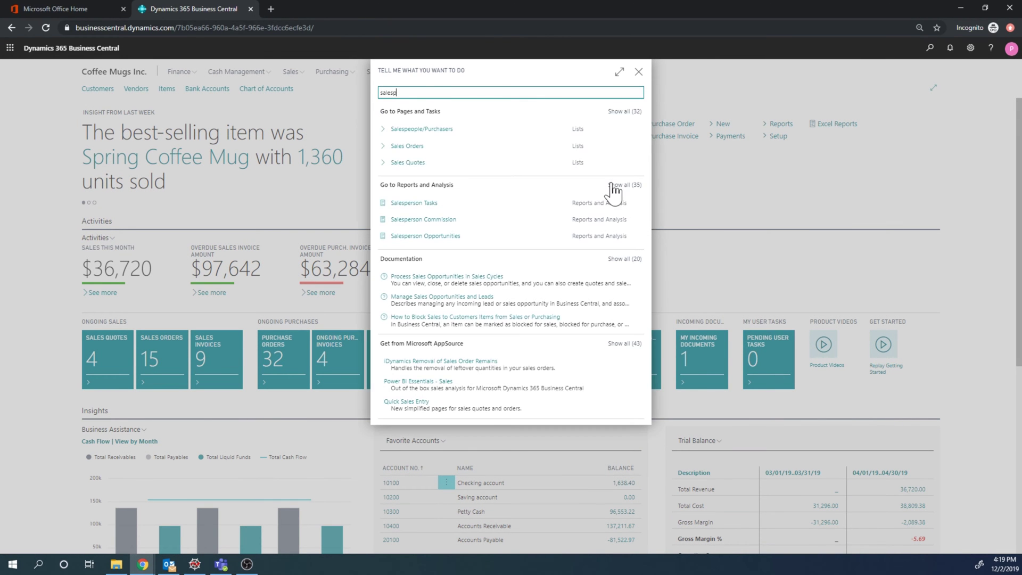
left_click(436, 129)
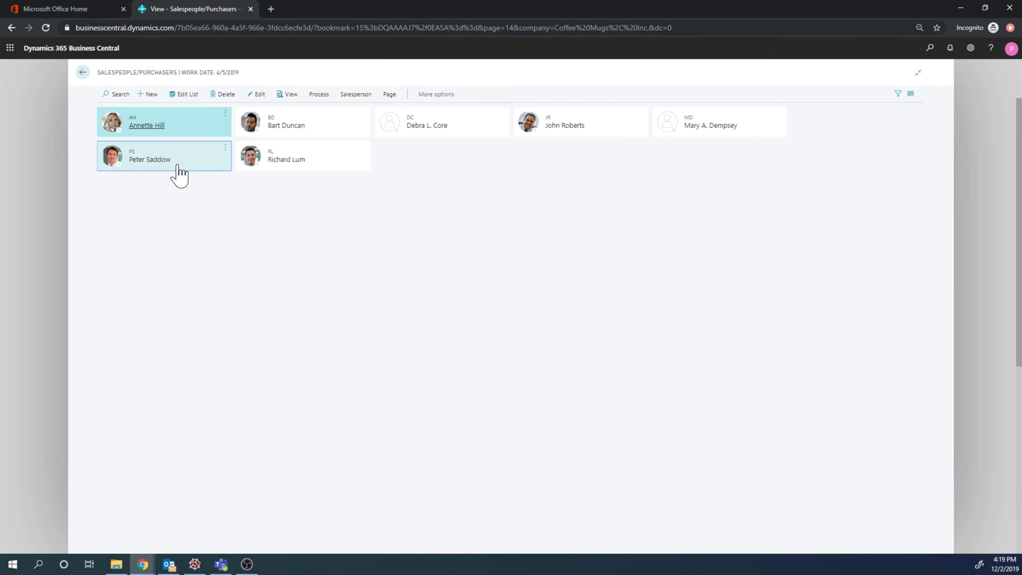
left_click(179, 171)
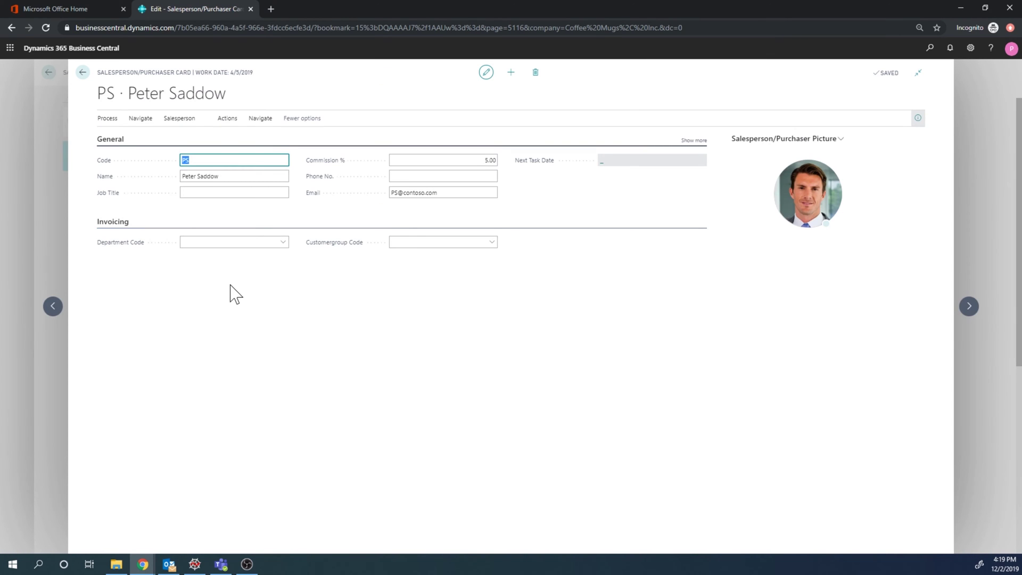
left_click(259, 119)
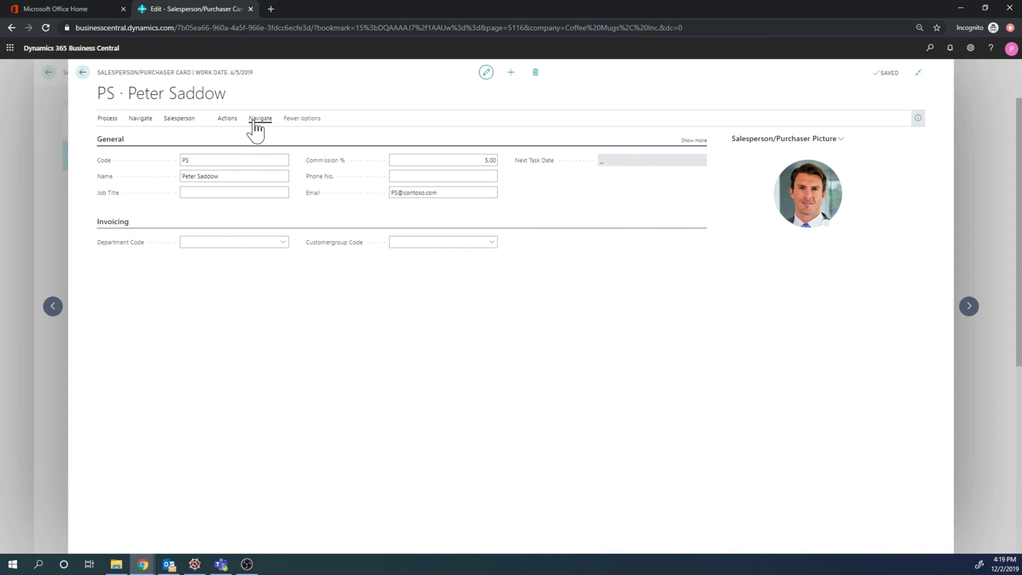
left_click(138, 138)
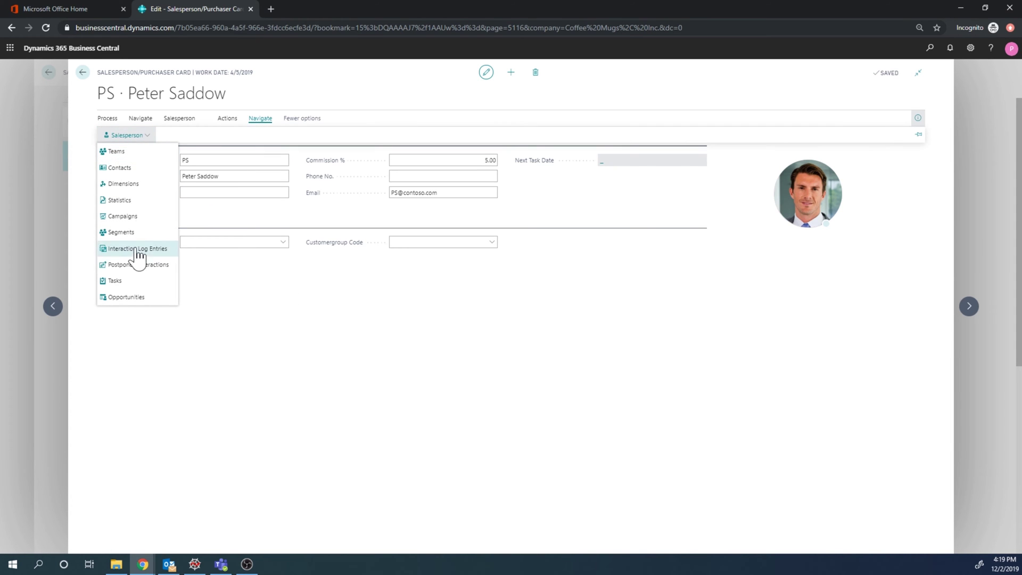
left_click(143, 281)
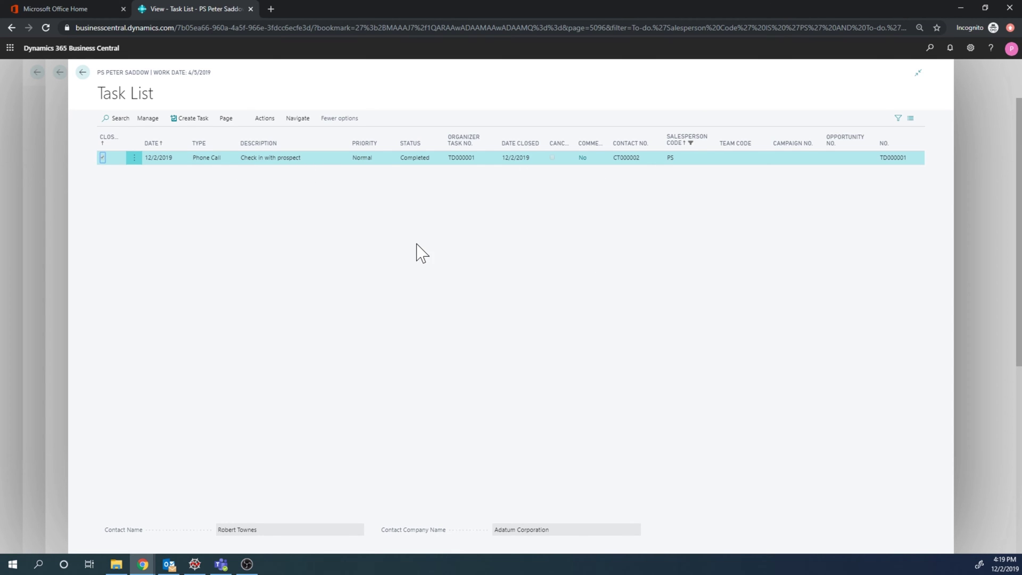
Draft a new Phone Call task described 'Check in with prospect' and bring up the contact lookup.
left_click(194, 120)
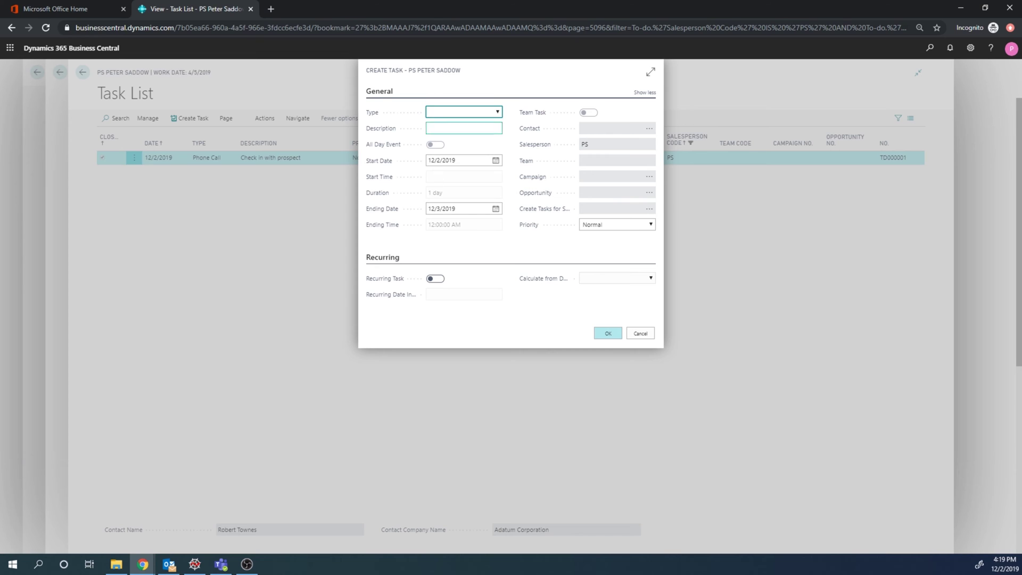
left_click(497, 113)
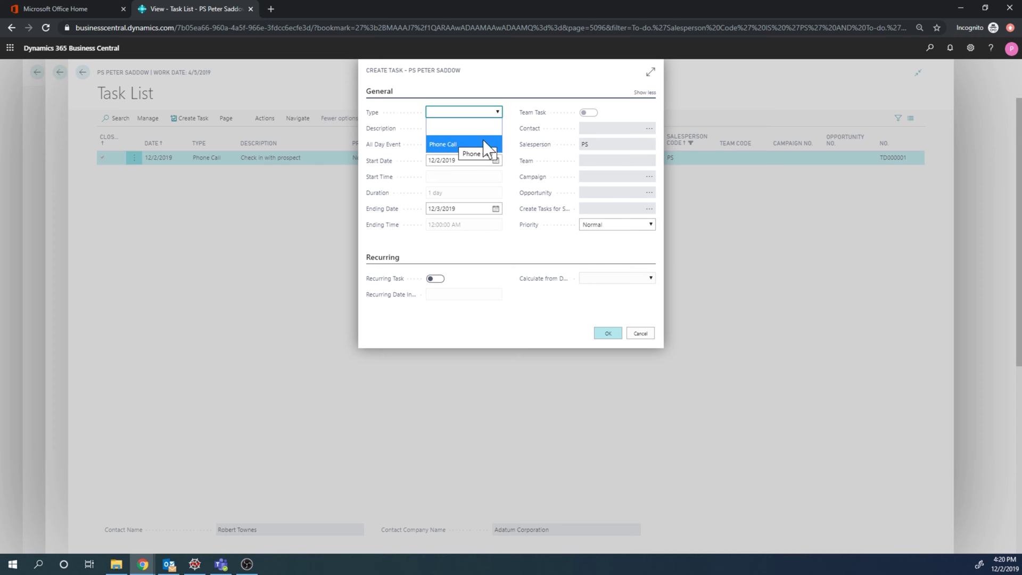
left_click(457, 145)
key("Tab")
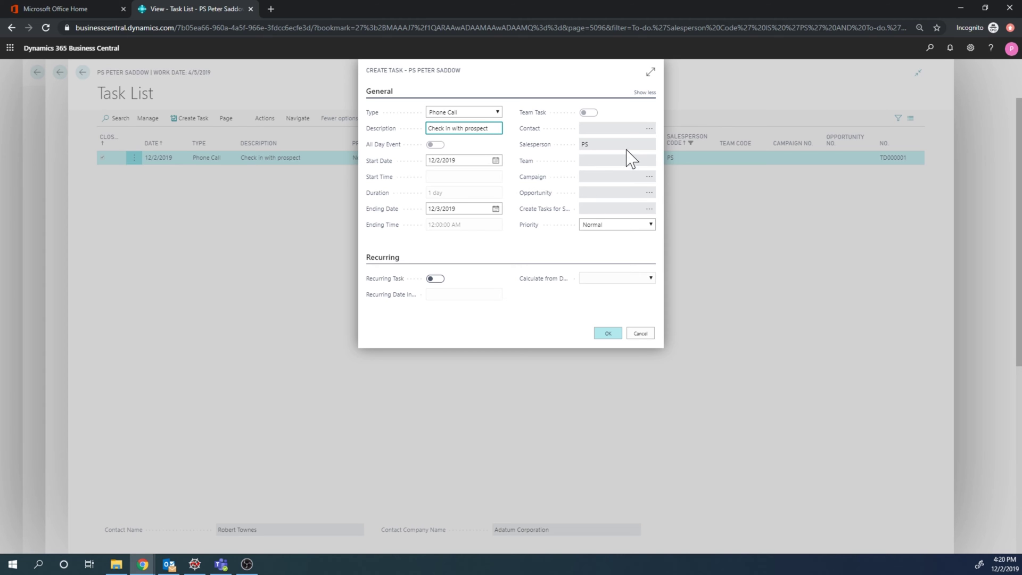
left_click(649, 128)
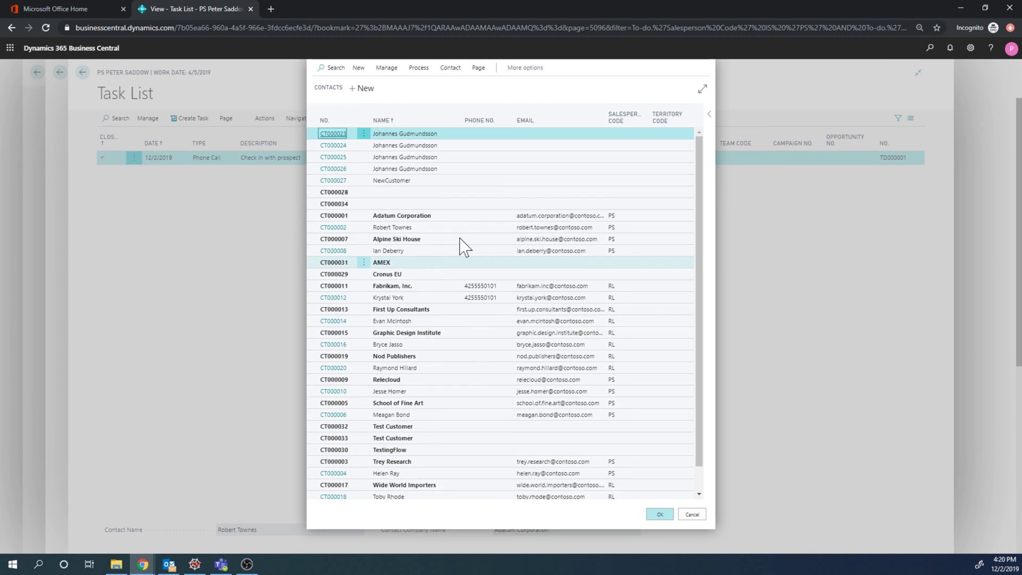
Assign the First Up Consultants contact, save the task, and return to the PS card.
left_click(430, 321)
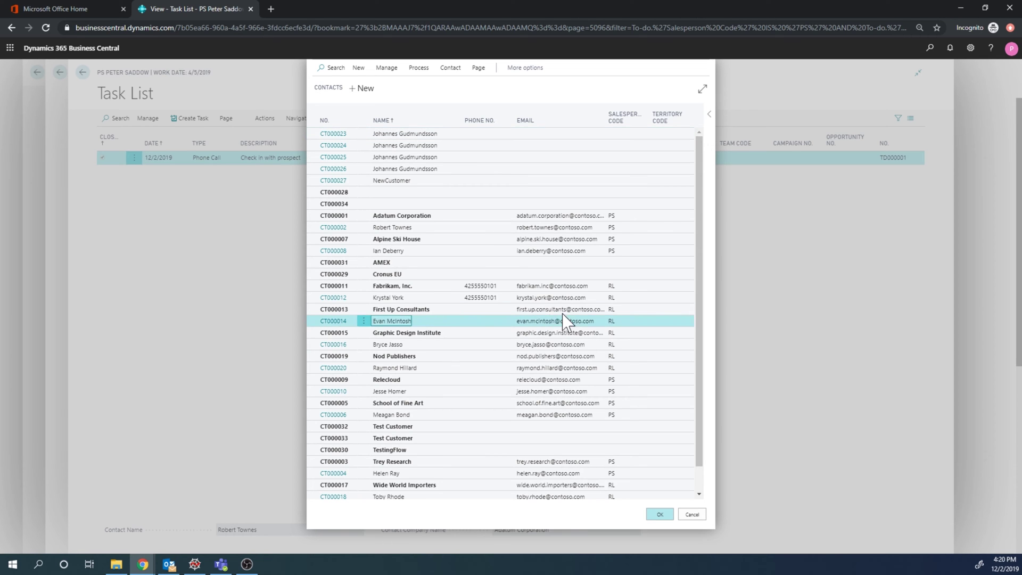
left_click(650, 515)
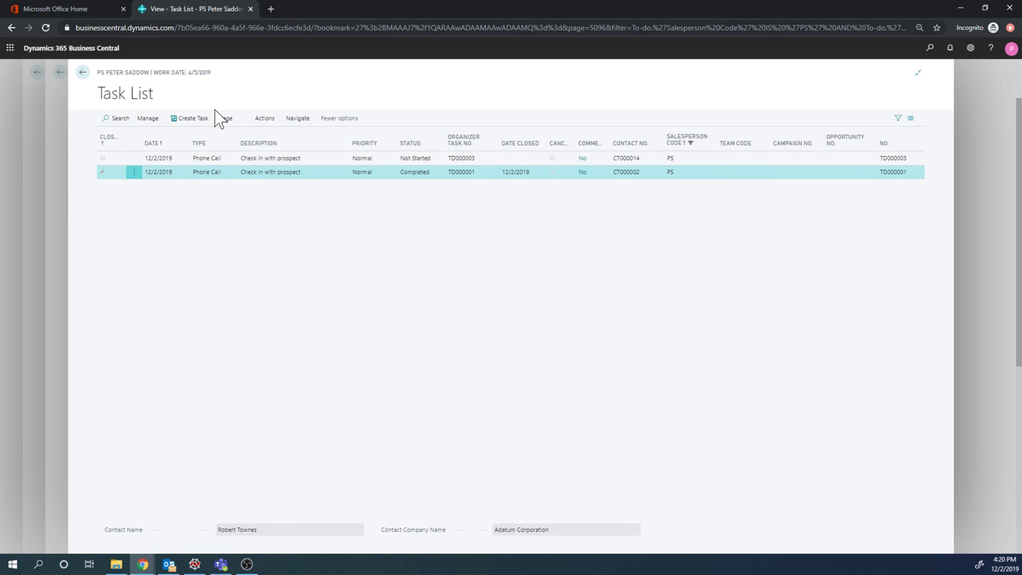
left_click(83, 72)
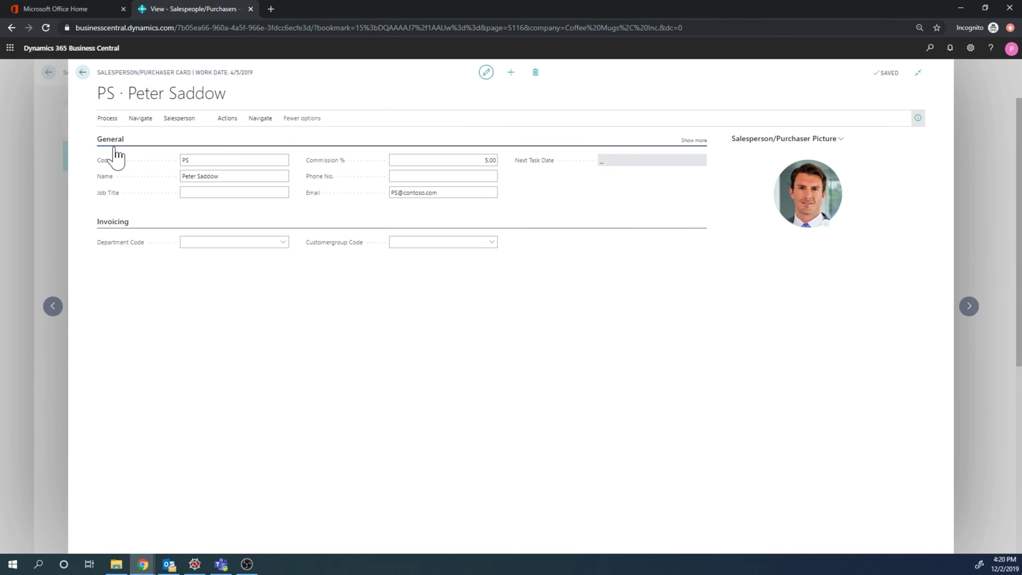
Reopen the PS card and list its open tasks via the Next Task Date link.
left_click(84, 73)
left_click(184, 155)
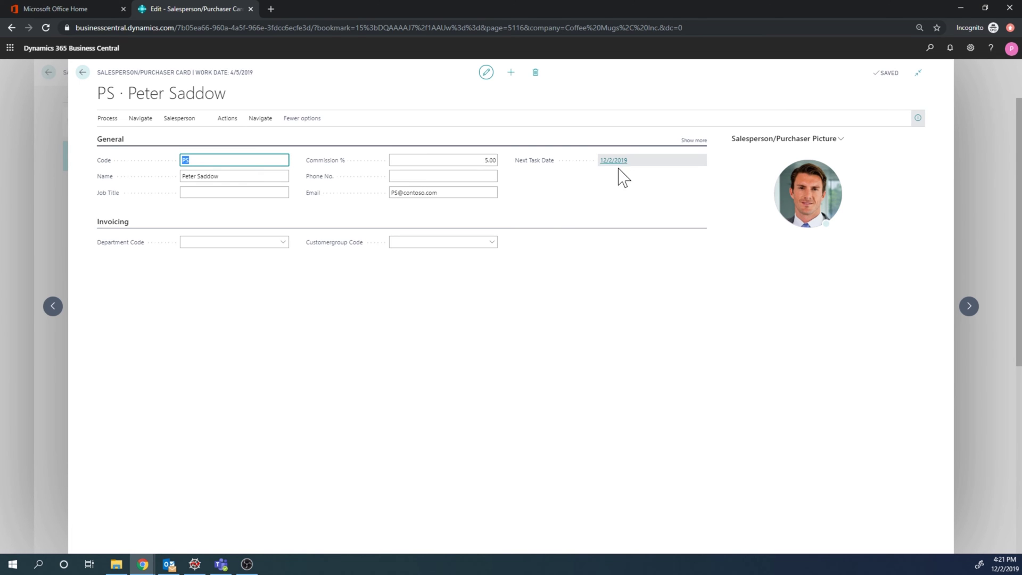
left_click(607, 164)
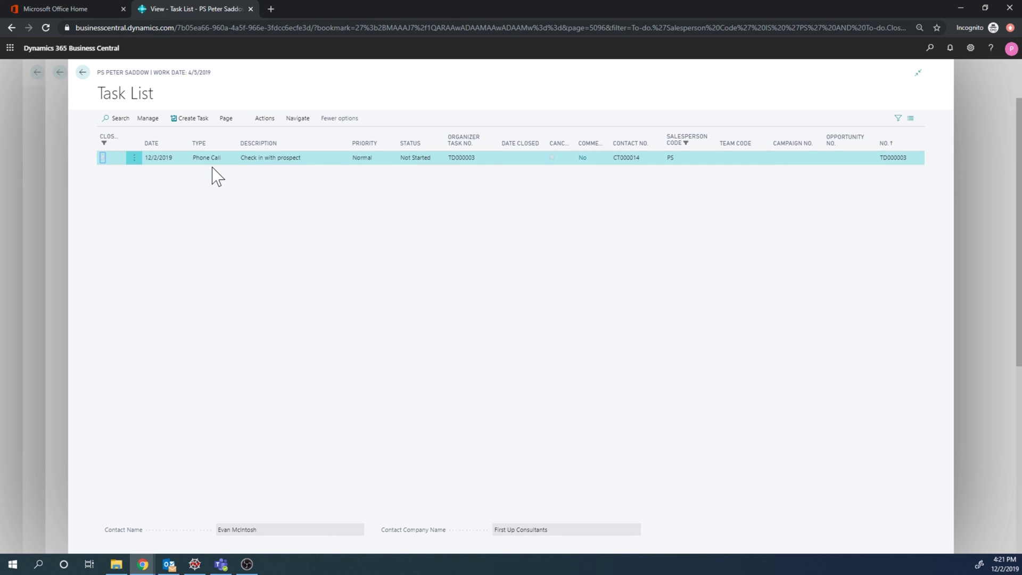
left_click(265, 121)
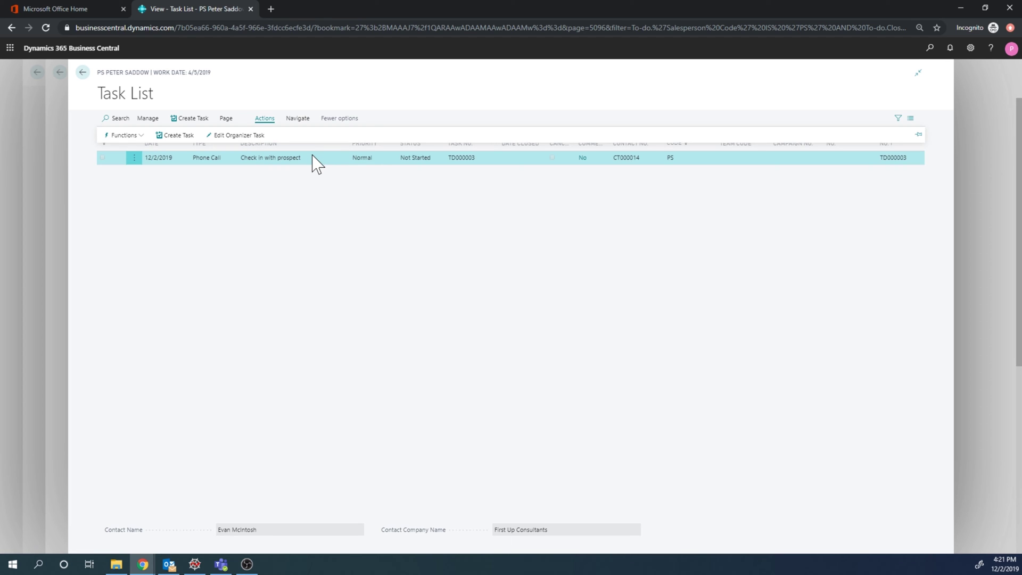
Browse the task's Navigate and Page options, then open task card TD000003 and mark it Closed.
left_click(297, 120)
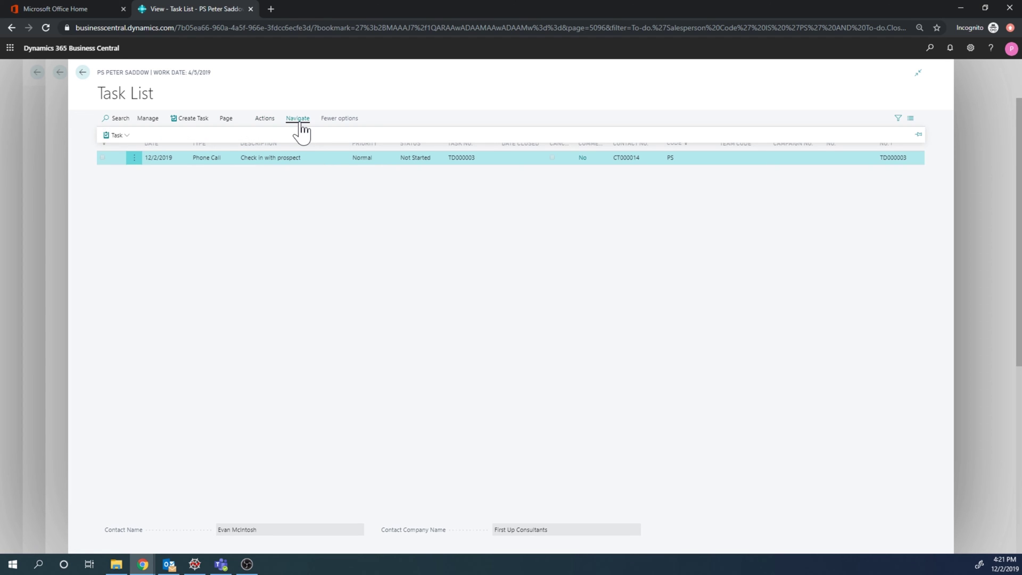
left_click(128, 135)
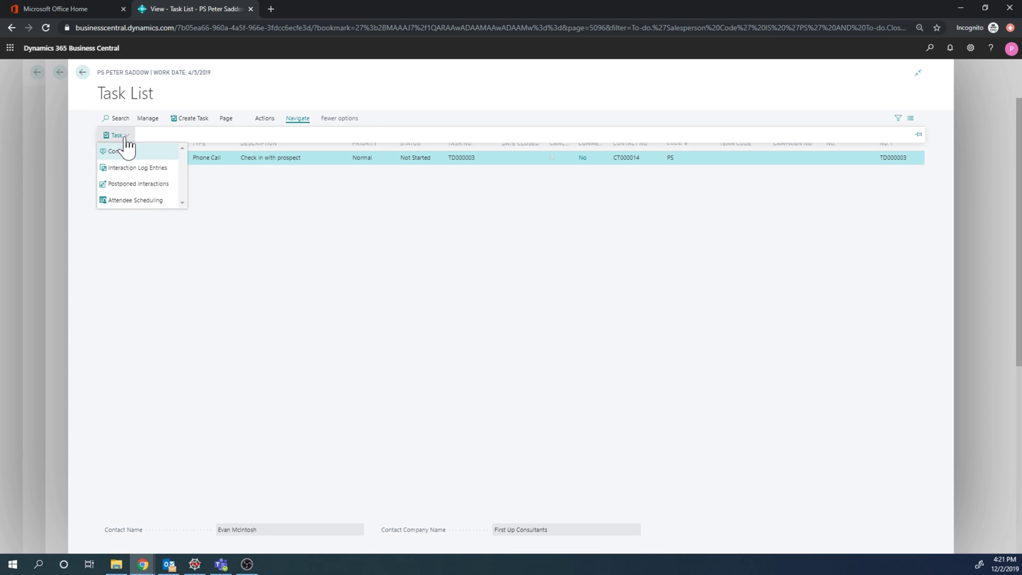
left_click(227, 120)
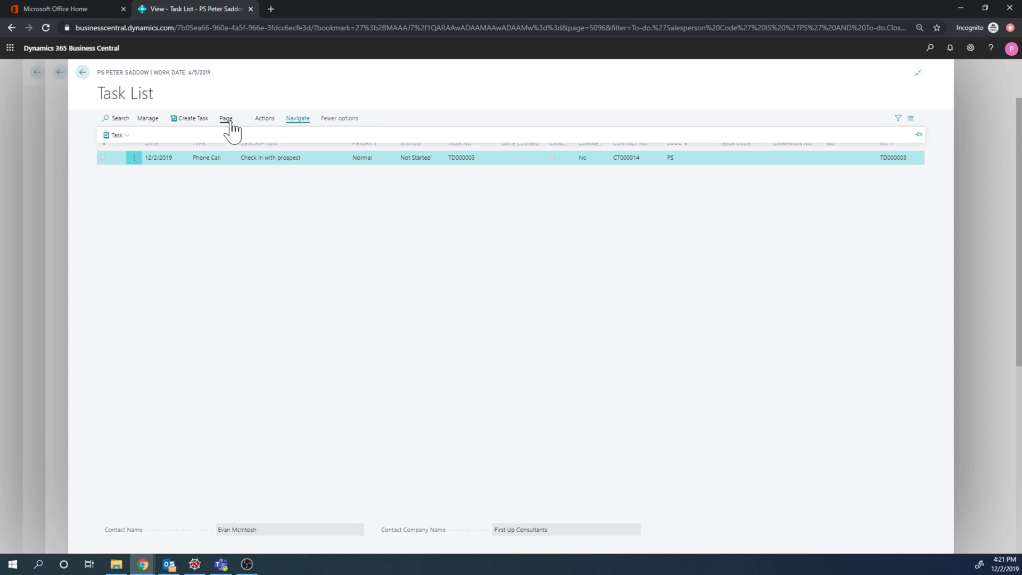
left_click(259, 120)
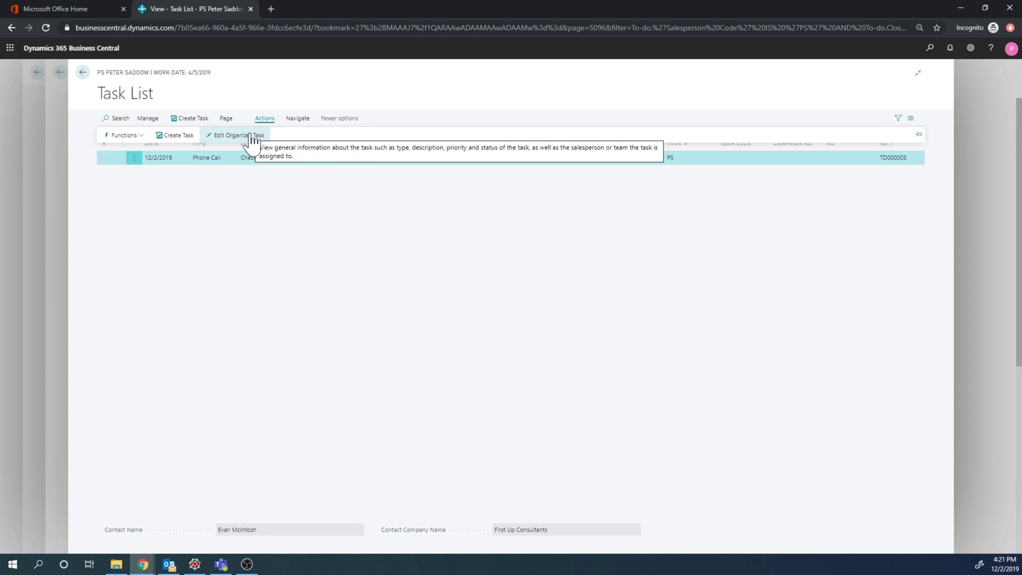
left_click(251, 136)
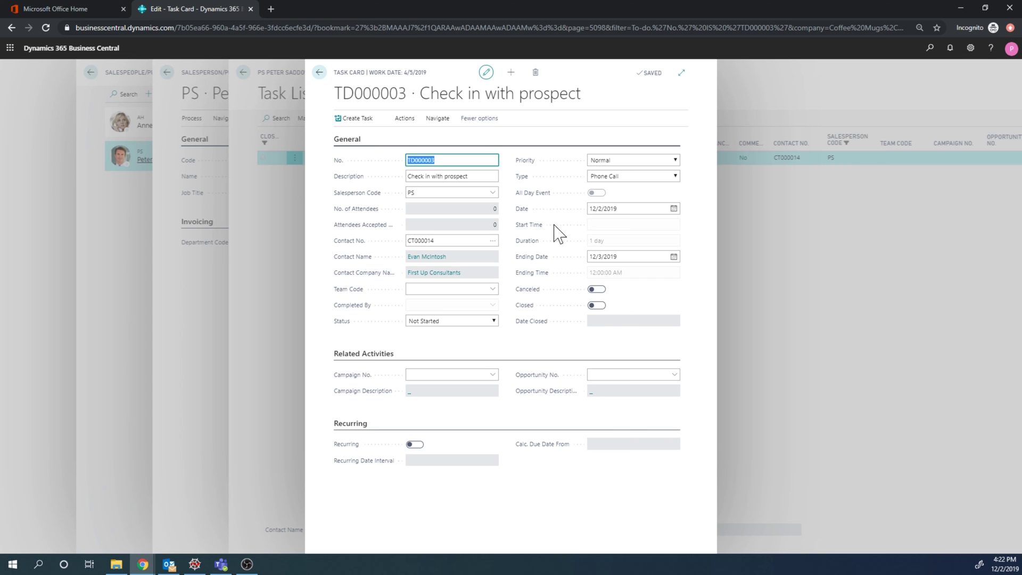
left_click(597, 305)
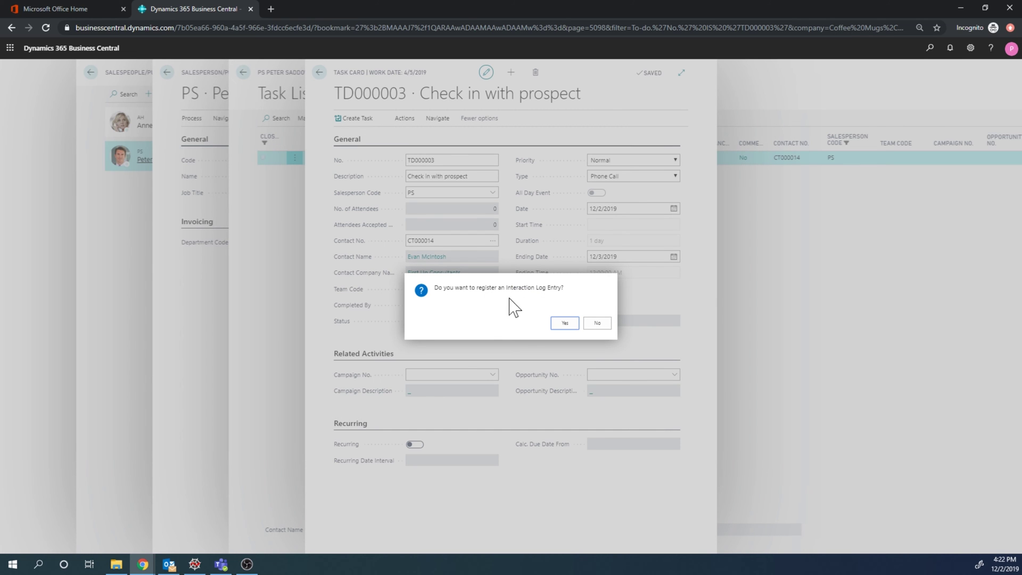
Register an interaction log entry with the contact's phone number and a Positive call evaluation.
left_click(565, 323)
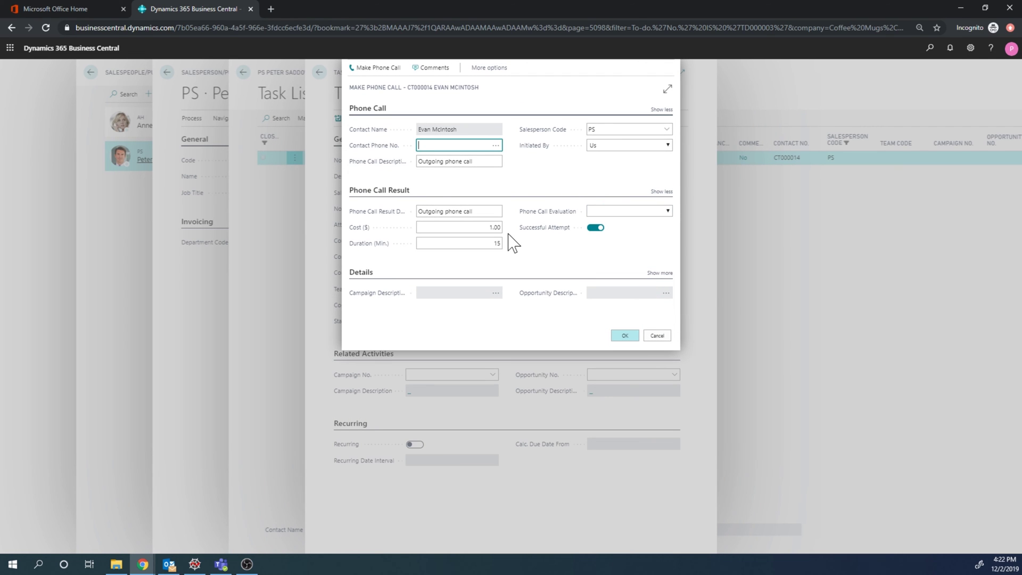
type("555-555-5555")
left_click(666, 212)
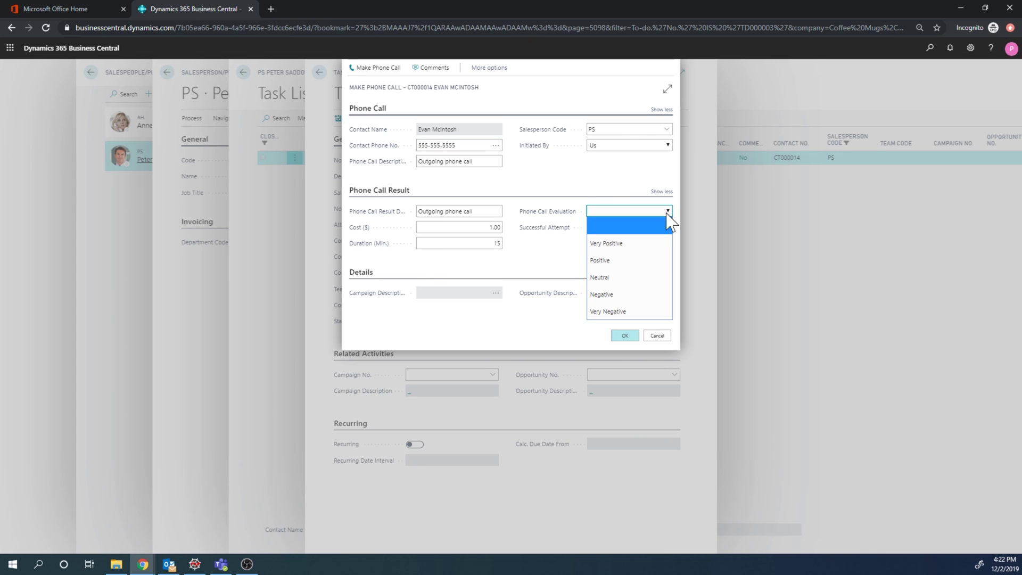
left_click(633, 260)
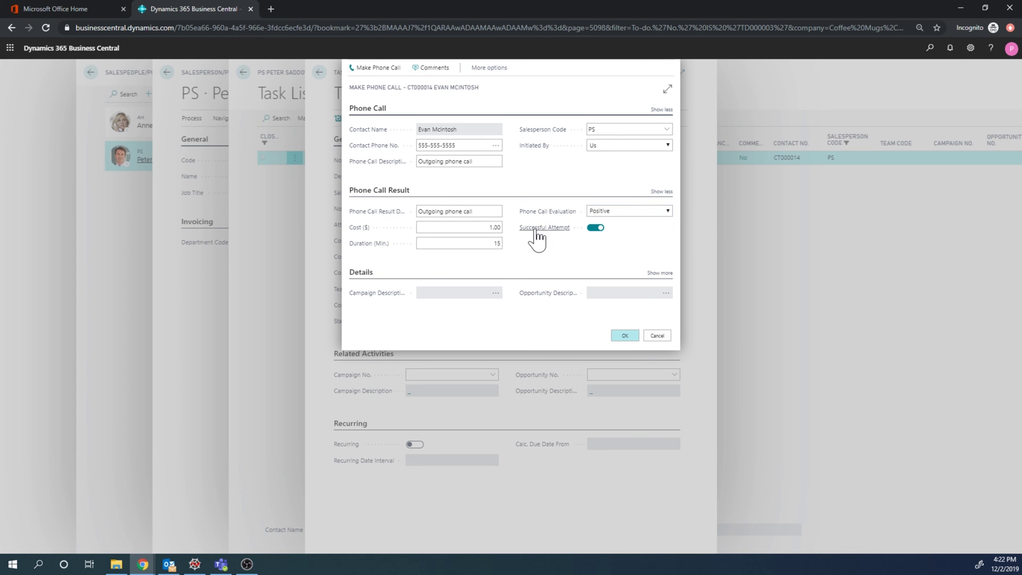
key("Tab")
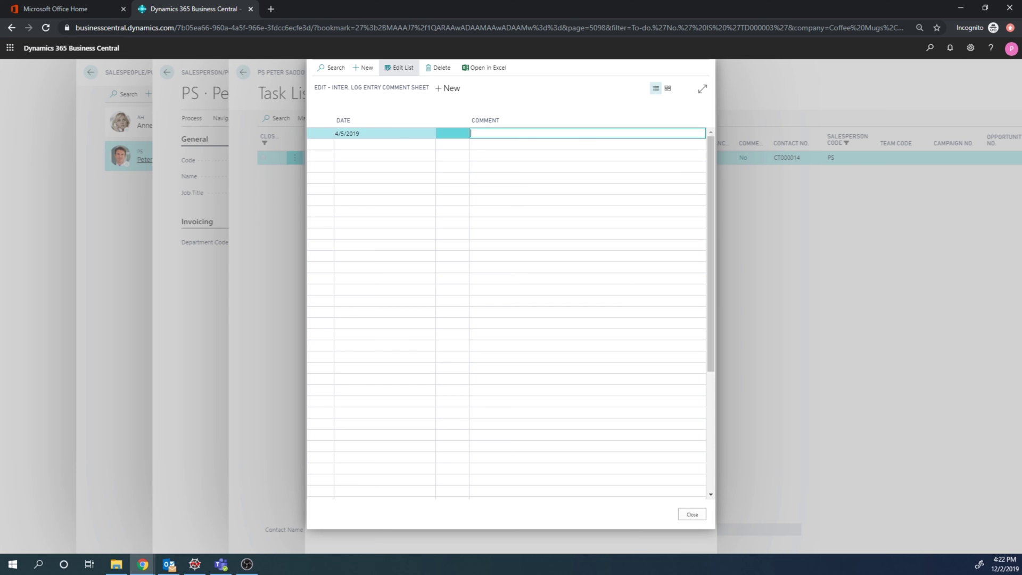
Comment that the contact is interested and wants another call next week, then close the sheet.
type("Called Evan")
type("we")
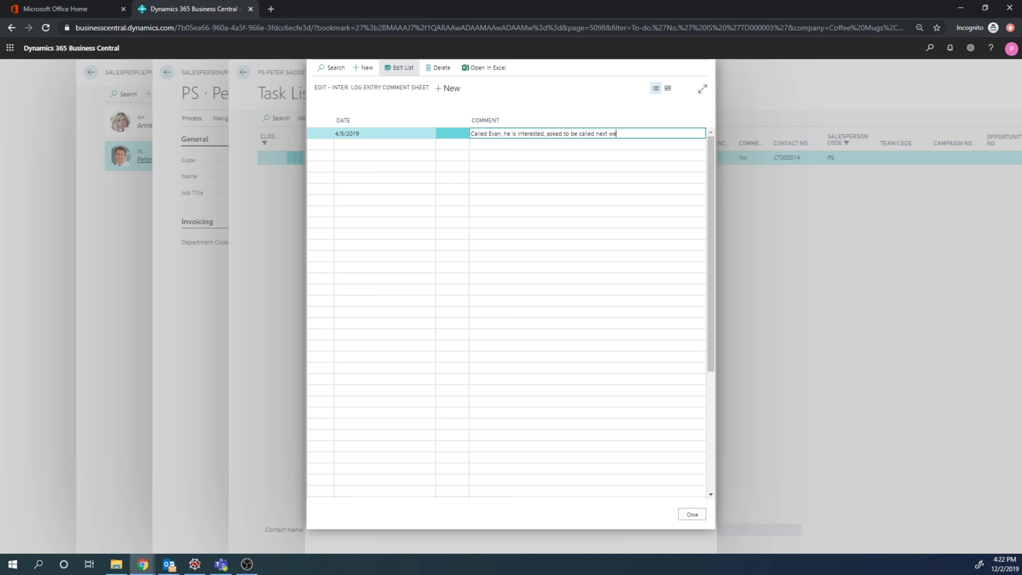
type("ek again")
key("Return")
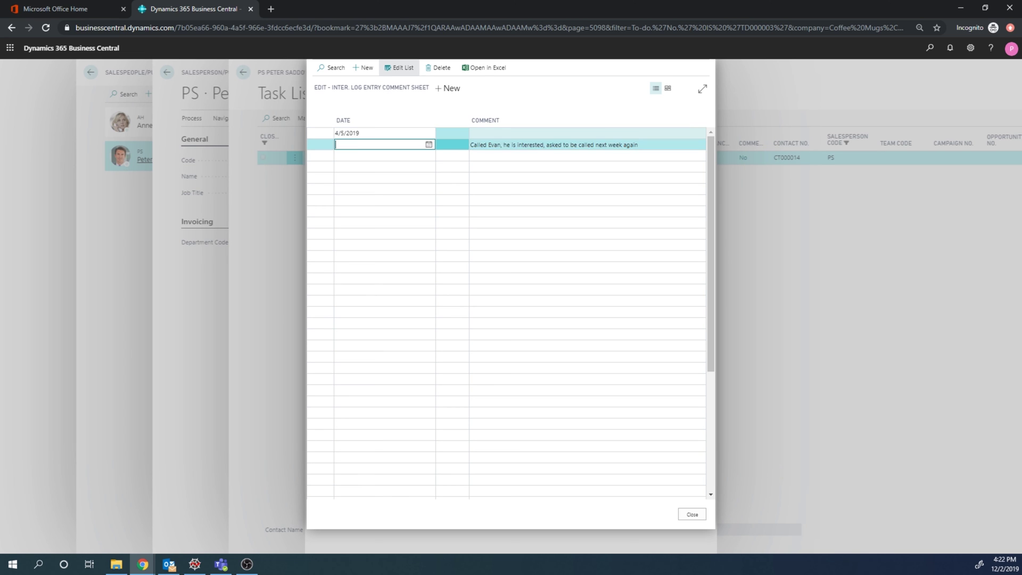
left_click(692, 515)
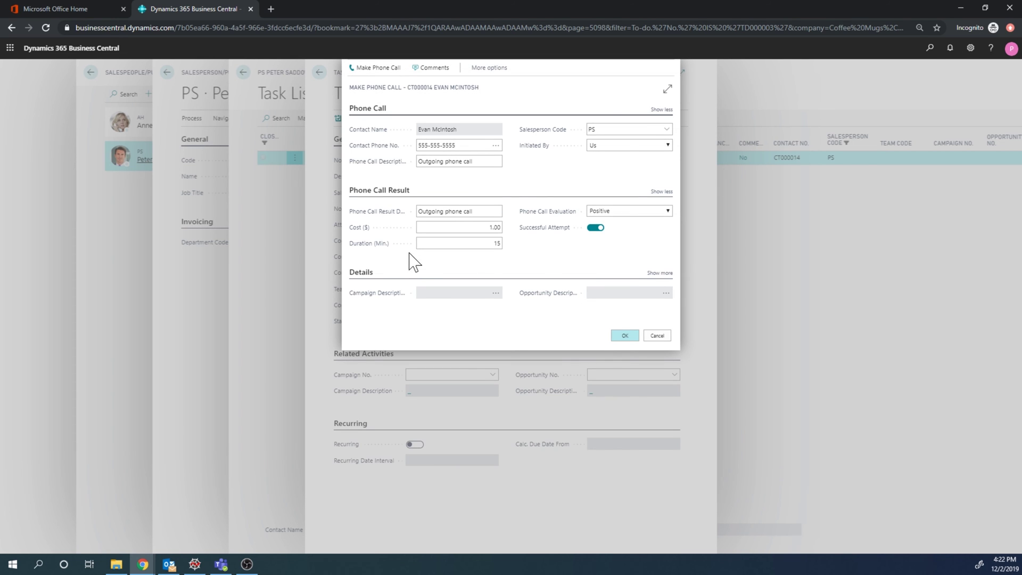
Log the phone call without an opportunity, leaving task TD000003 Completed and closed.
mouse_move(530, 221)
left_click(489, 68)
left_click(488, 68)
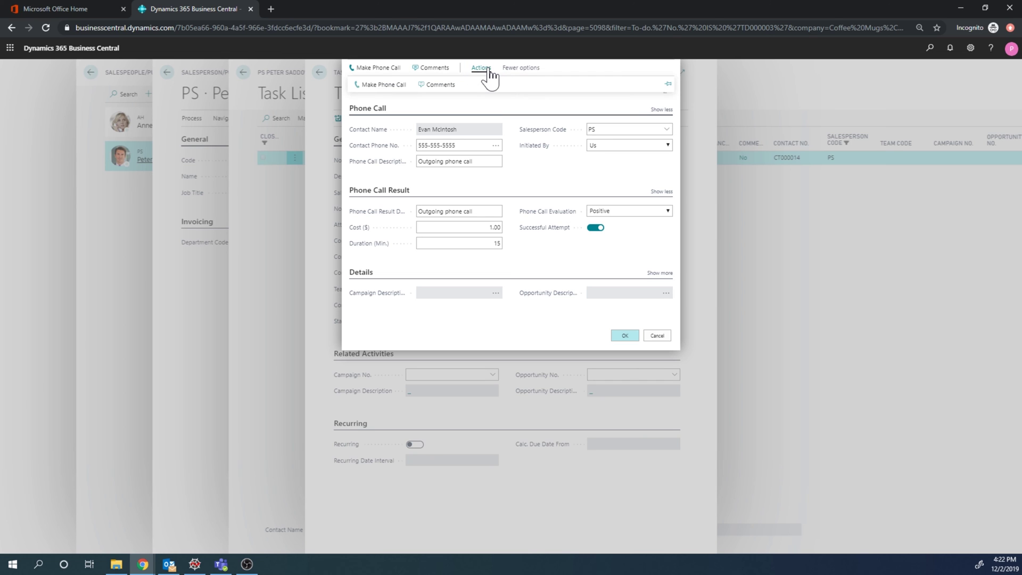
left_click(520, 68)
left_click(623, 337)
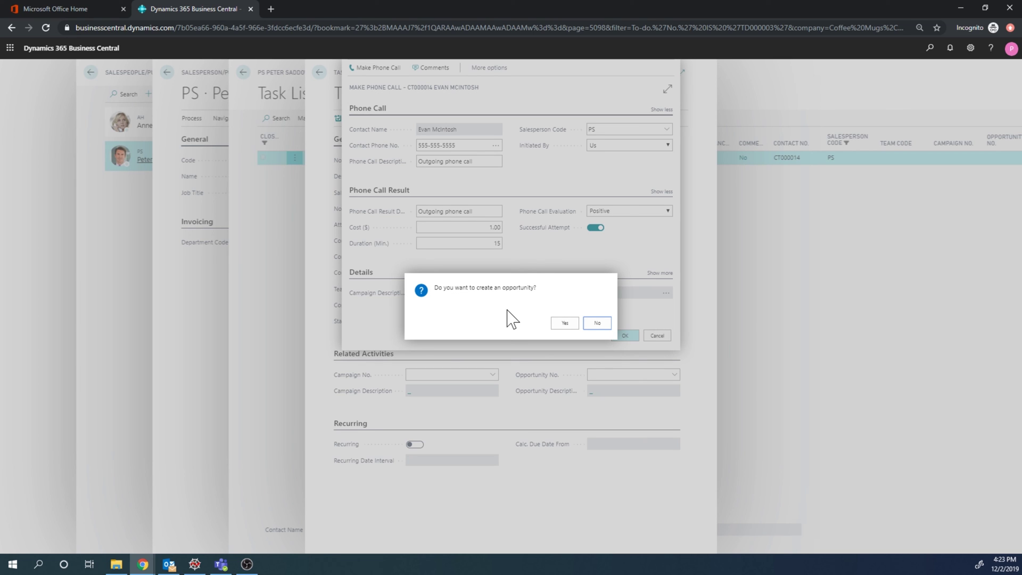
left_click(597, 325)
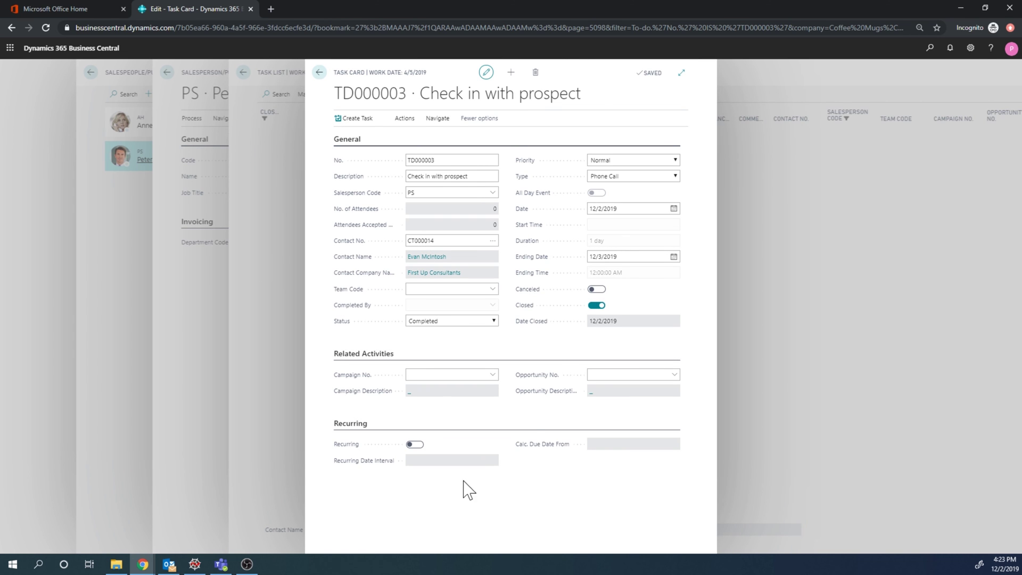
left_click(319, 73)
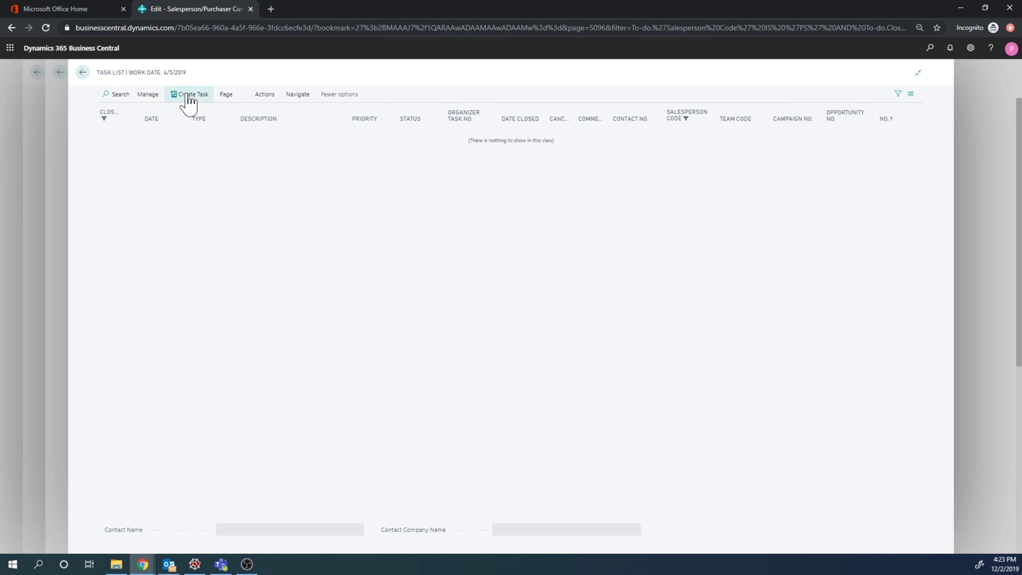
Show salesperson PS's Interaction Log Entries full-width, including the new Positive outgoing call.
left_click(83, 72)
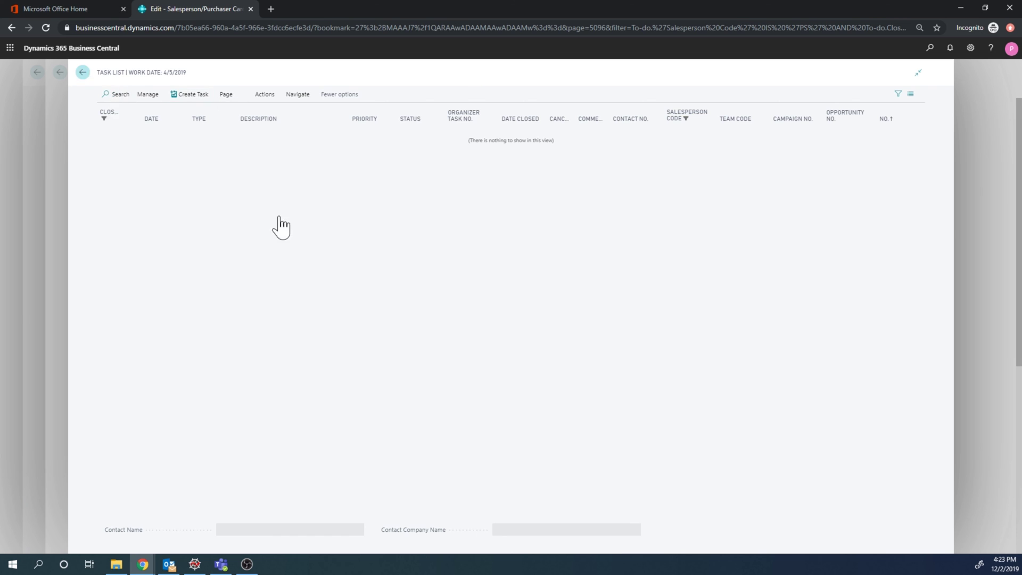
left_click(261, 119)
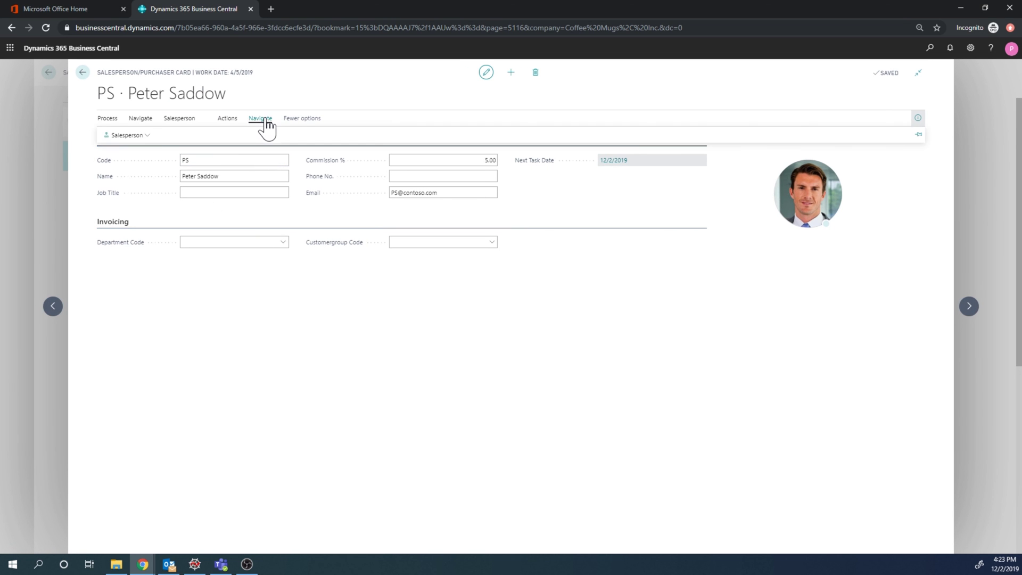
left_click(142, 136)
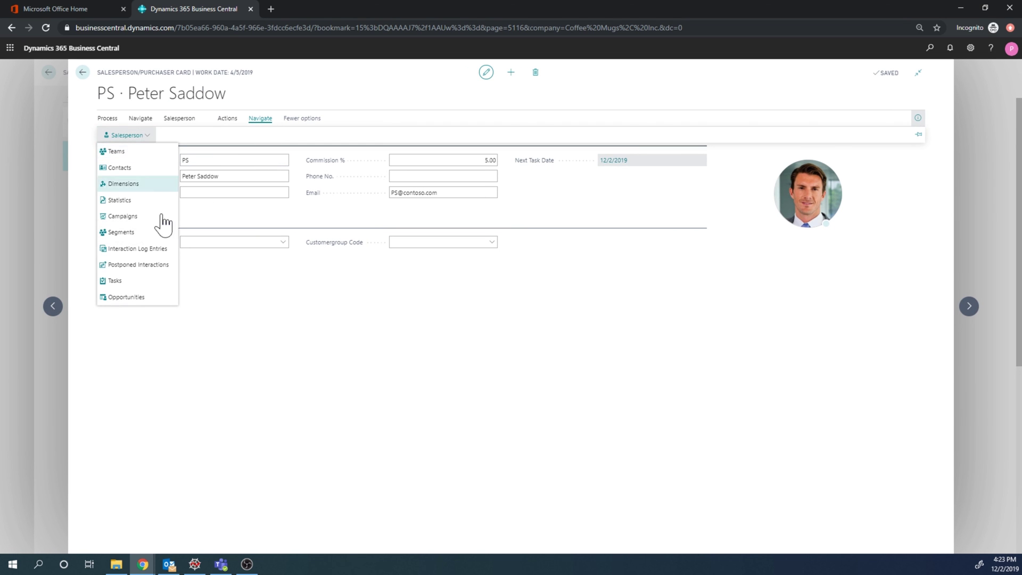
left_click(163, 253)
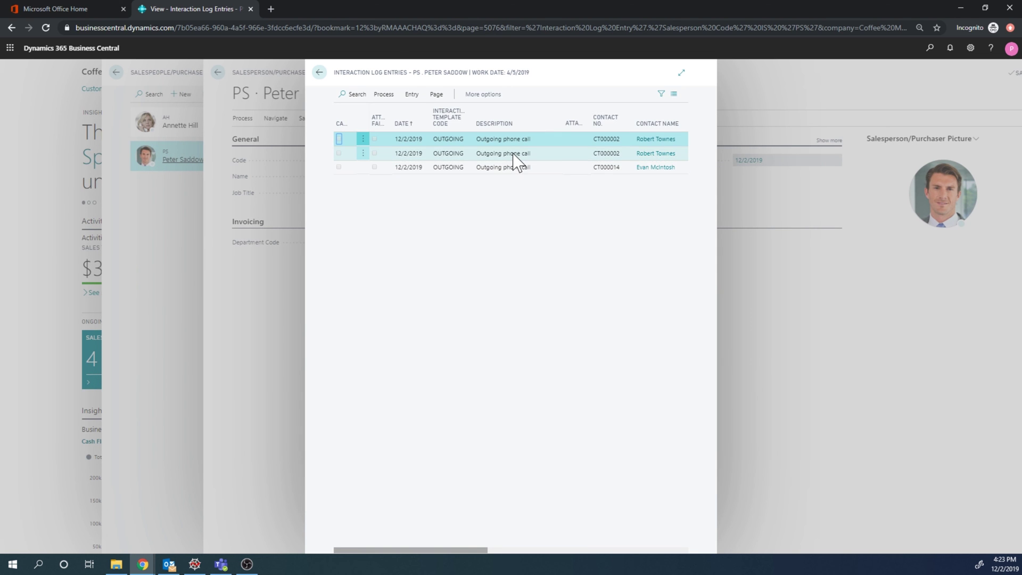
left_click(681, 72)
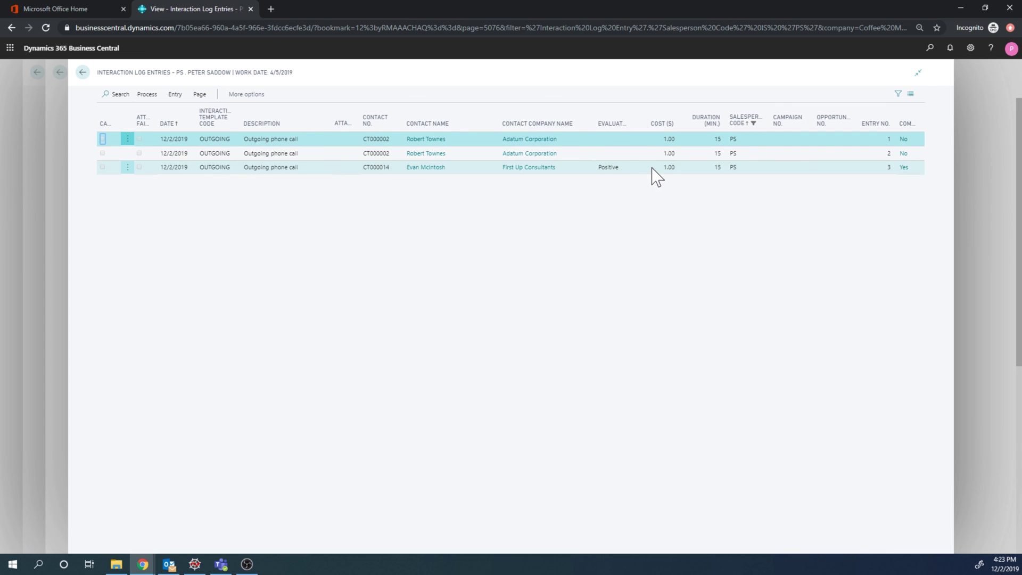
left_click(578, 170)
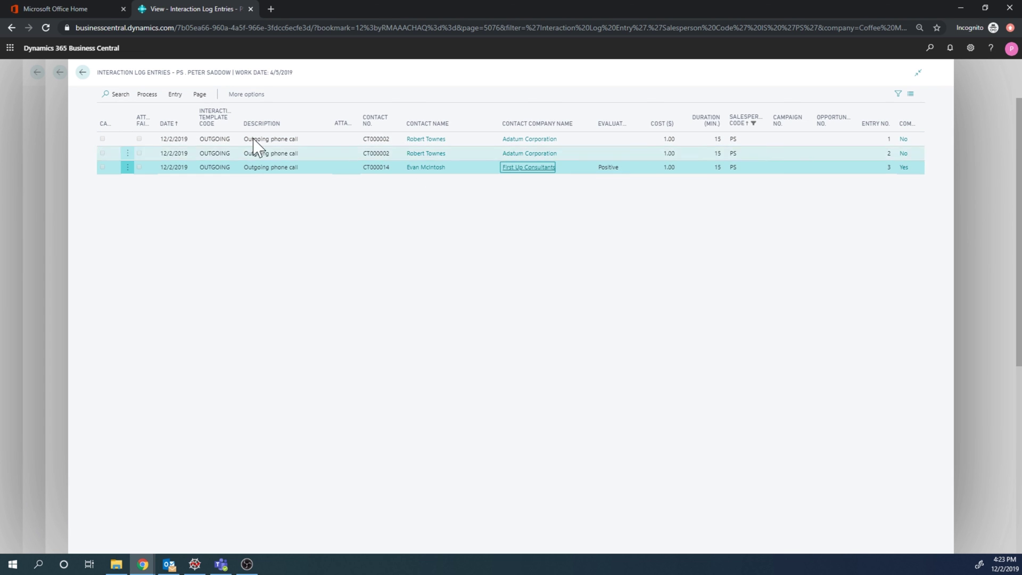
left_click(250, 96)
left_click(266, 96)
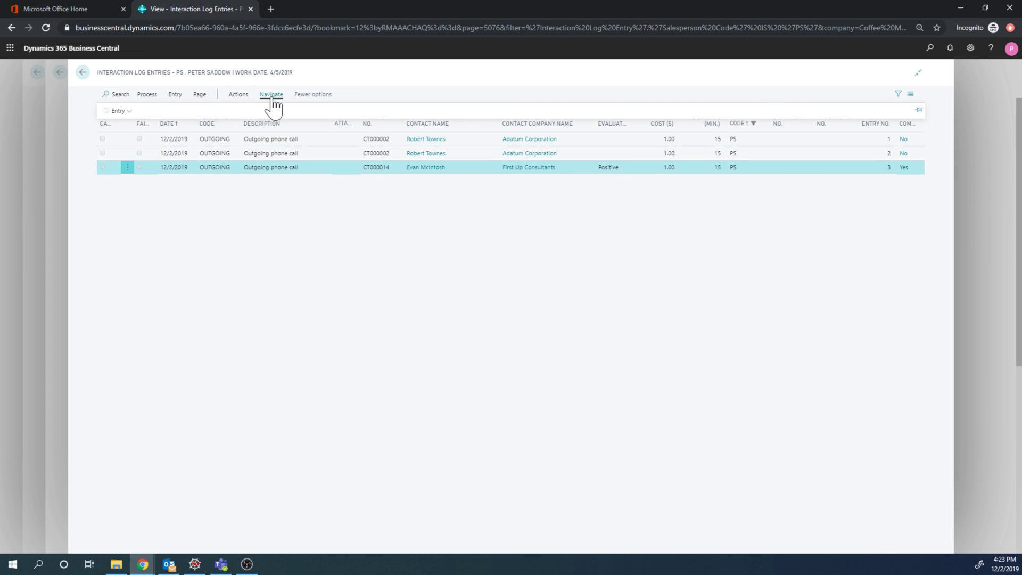
left_click(116, 111)
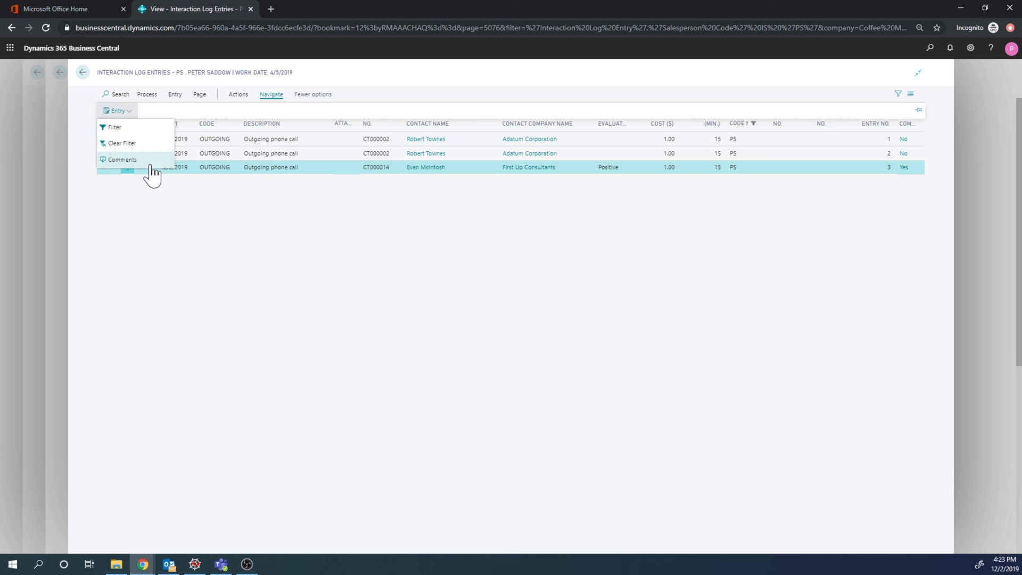
left_click(384, 233)
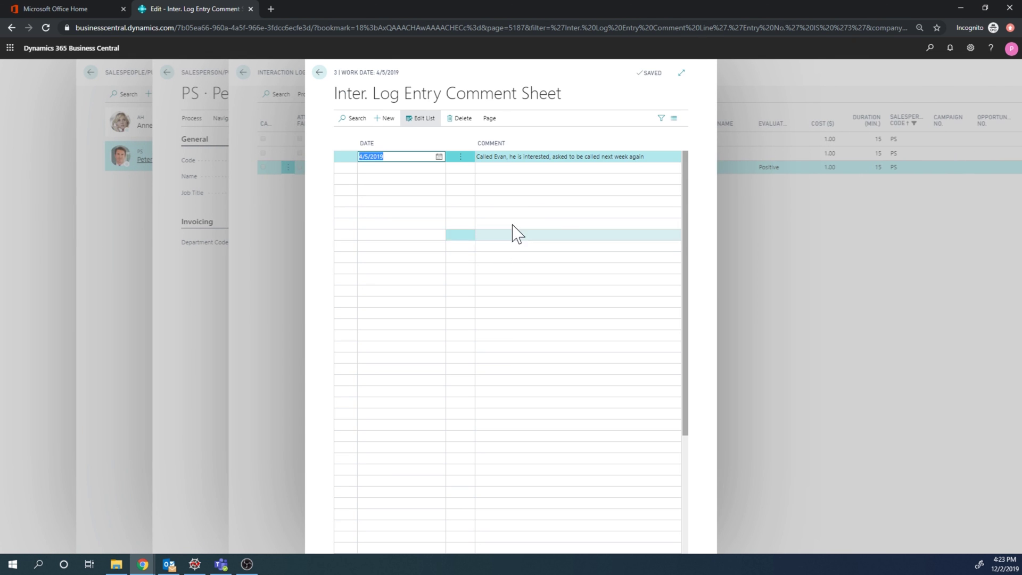
left_click(319, 72)
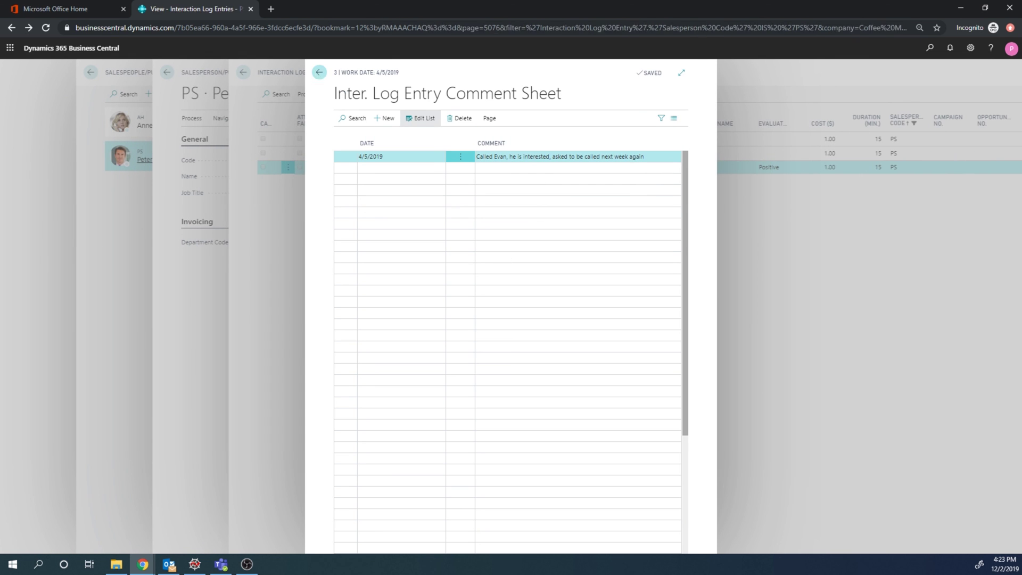